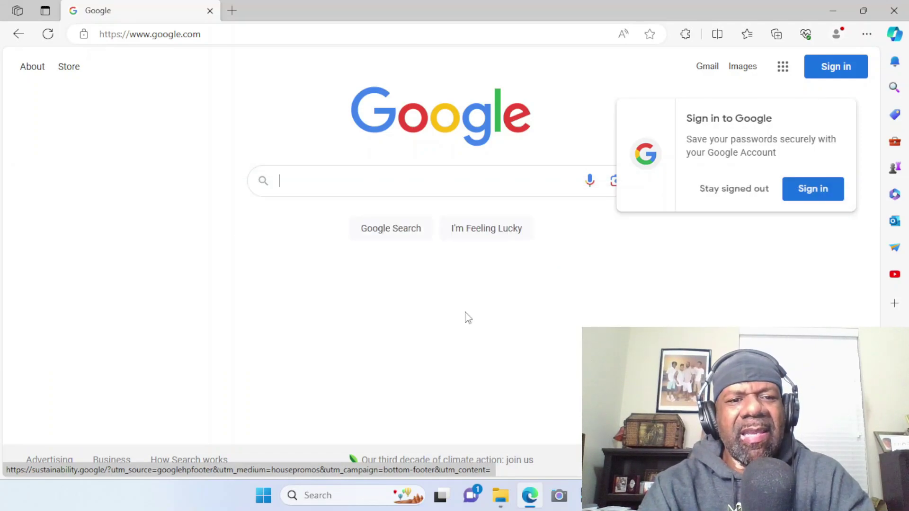
- Search Google for 'music stems for practicing mixing', correcting typos along the way
type("music ")
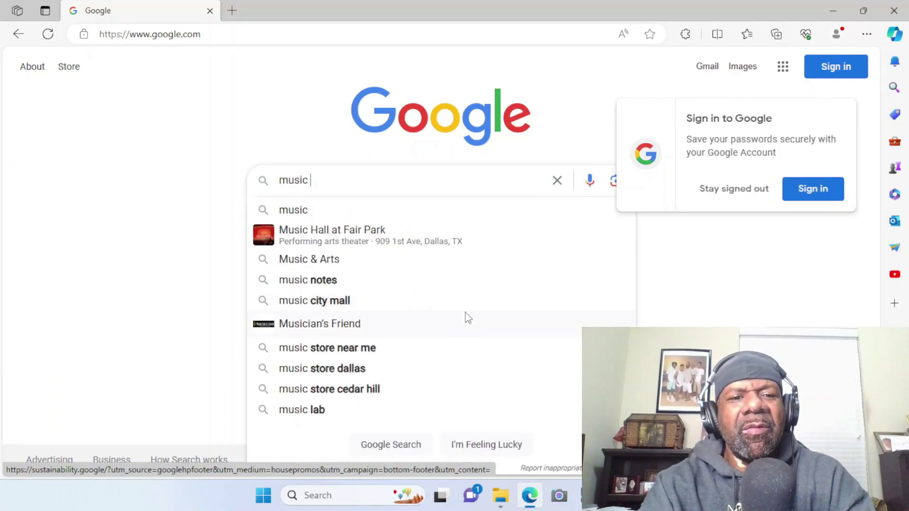
type("stems for practic")
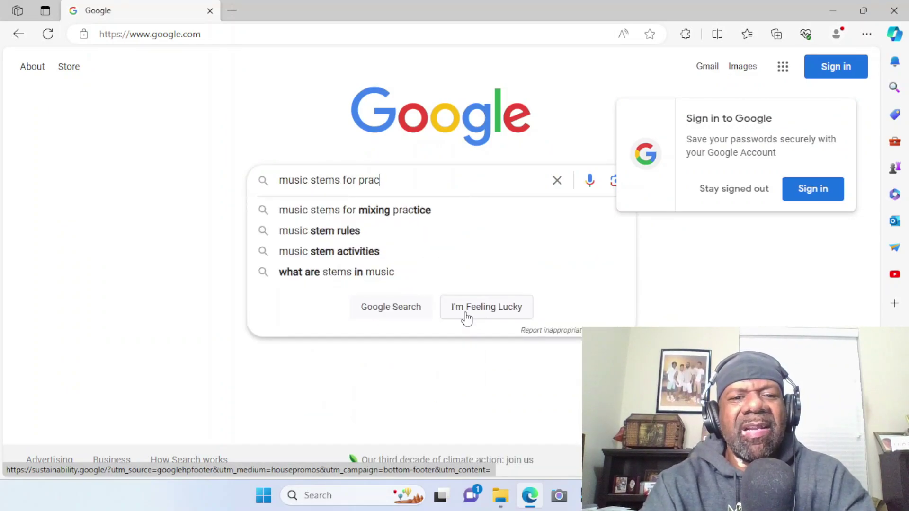
key("BackSpace")
key("BackSpace")
type("c")
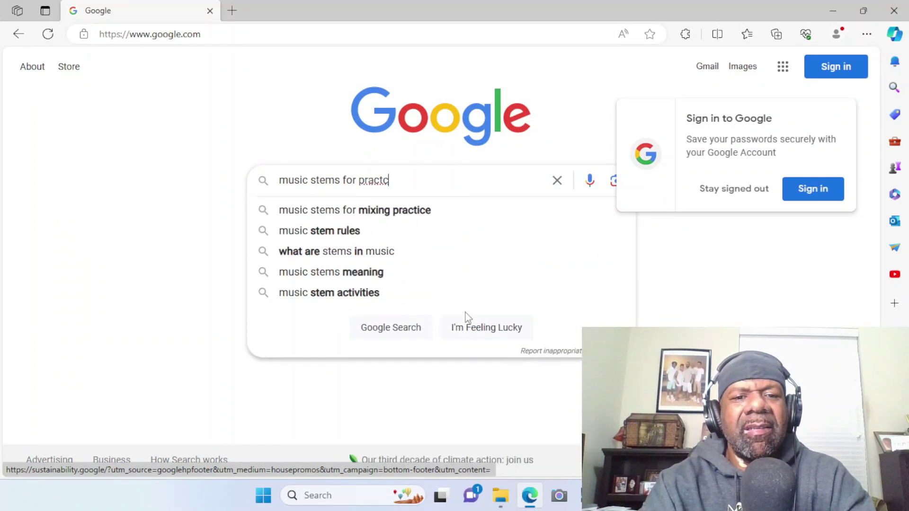
key("BackSpace")
type("icing")
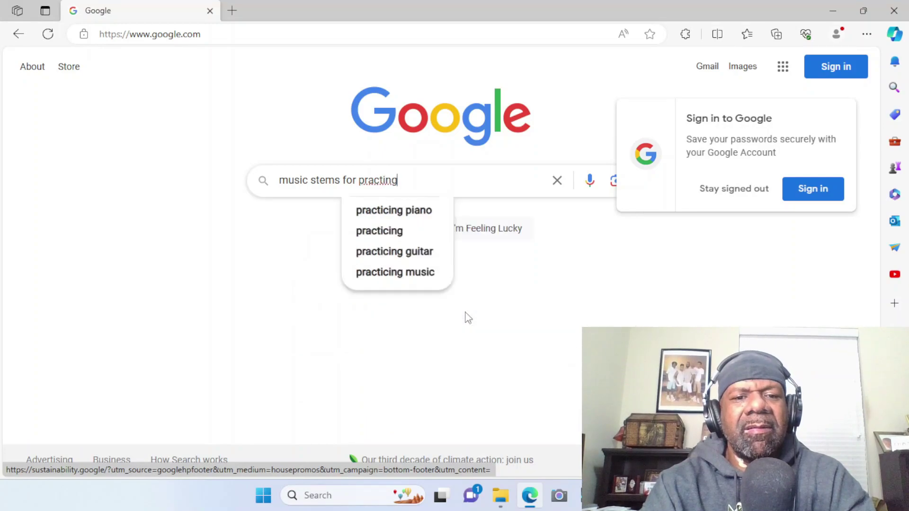
key("BackSpace")
key("BackSpace")
key("BackSpace")
key("BackSpace")
type("cing mixing")
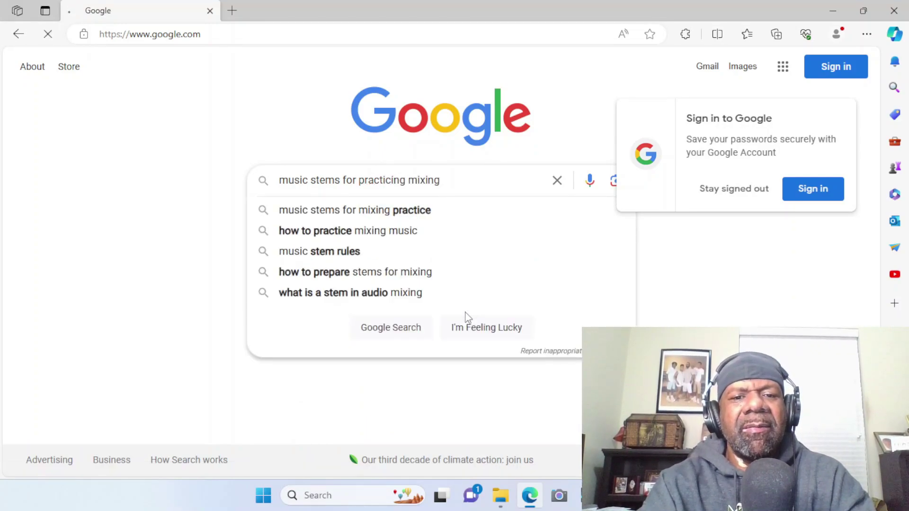
key("Return")
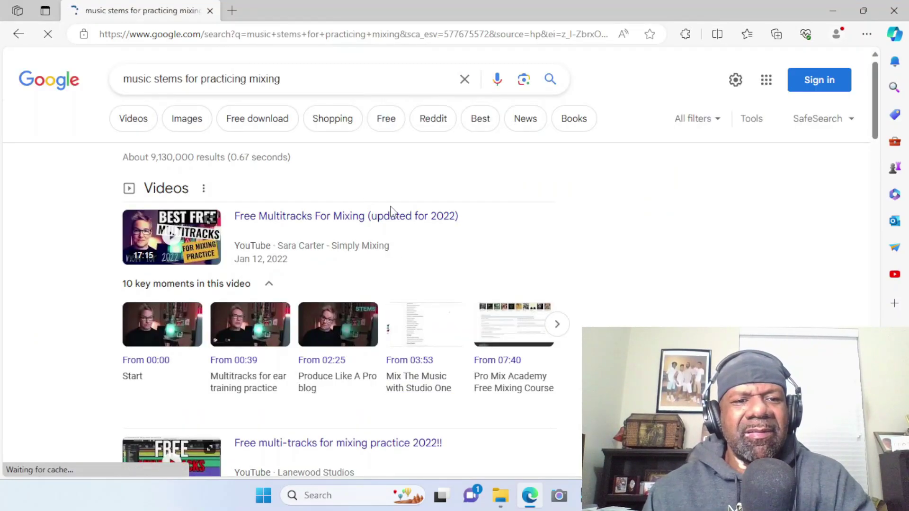
- Open the Audio Spectra result 'Download Free Multitracks For Mixing Practice' further down the results
scroll(382, 224, "down", 10)
scroll(382, 224, "down", 4)
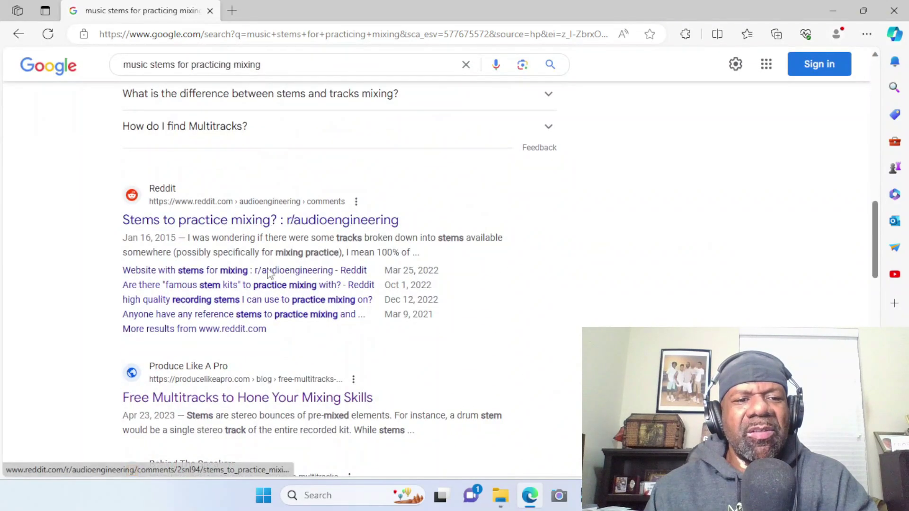
scroll(242, 235, "down", 4)
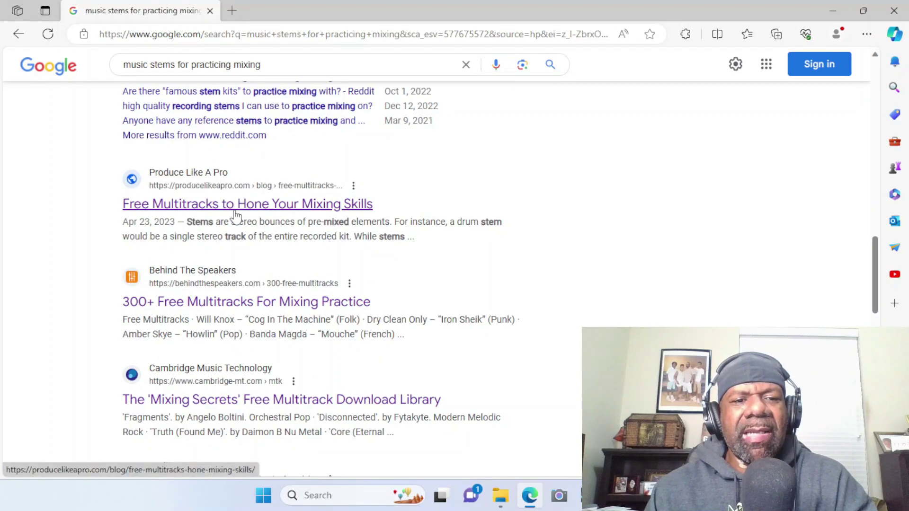
scroll(238, 209, "down", 3)
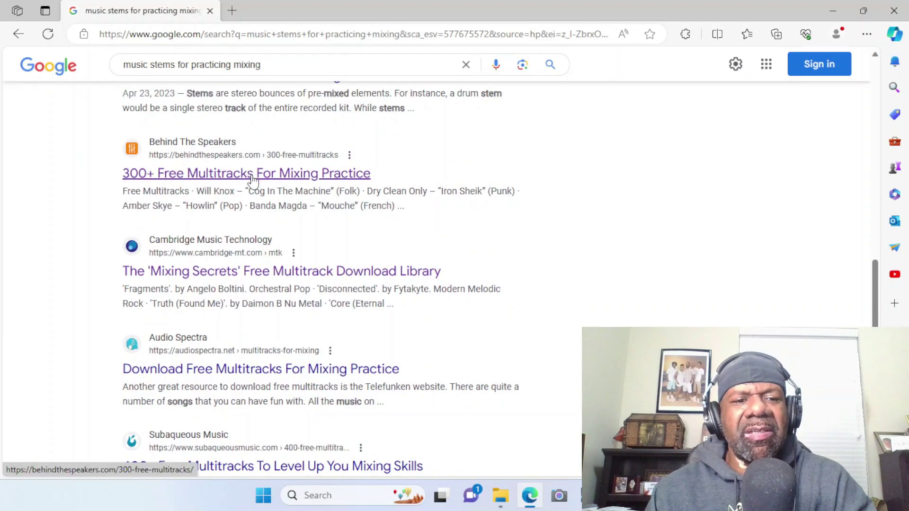
left_click(292, 373)
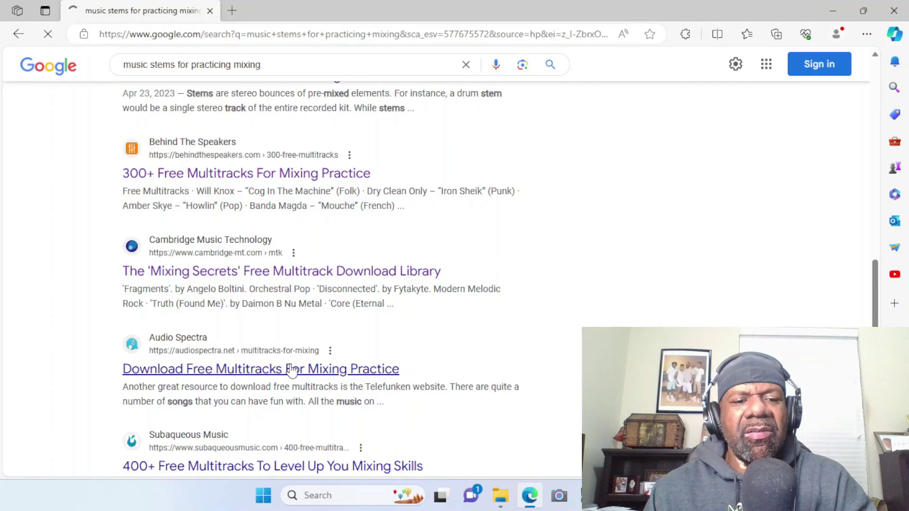
- Skim the Audio Spectra article's free multitrack sources, then go back to the Google results
scroll(308, 351, "down", 10)
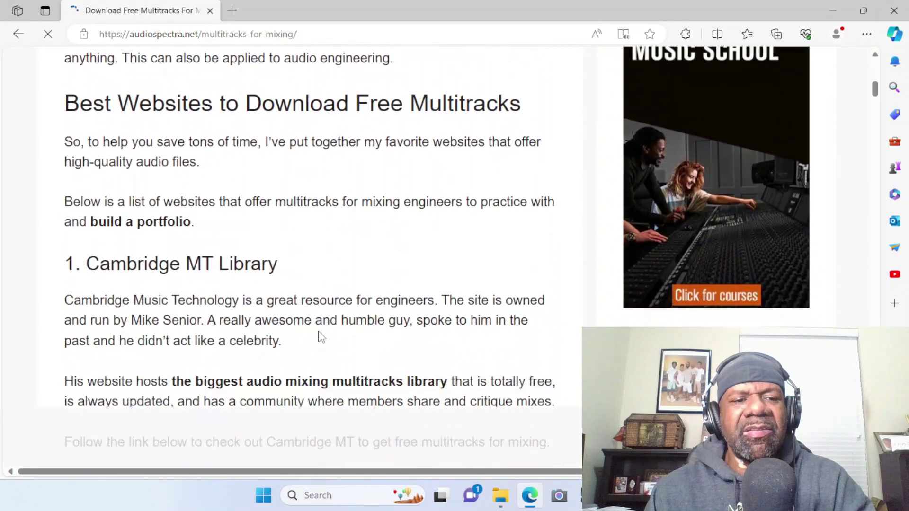
scroll(321, 337, "down", 10)
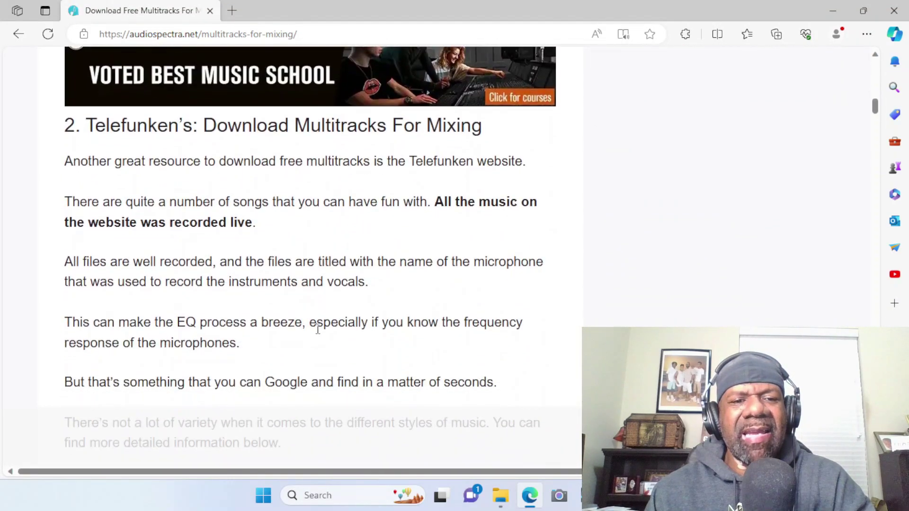
scroll(318, 330, "down", 12)
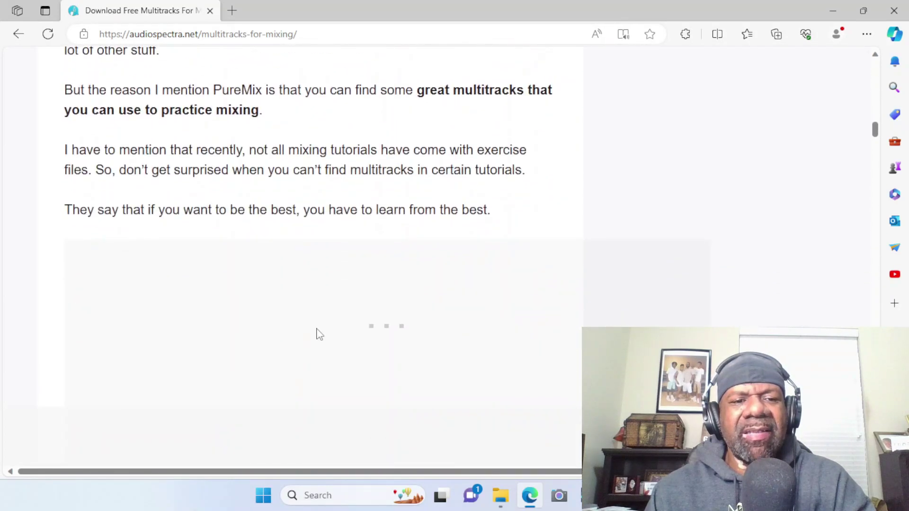
scroll(318, 334, "down", 5)
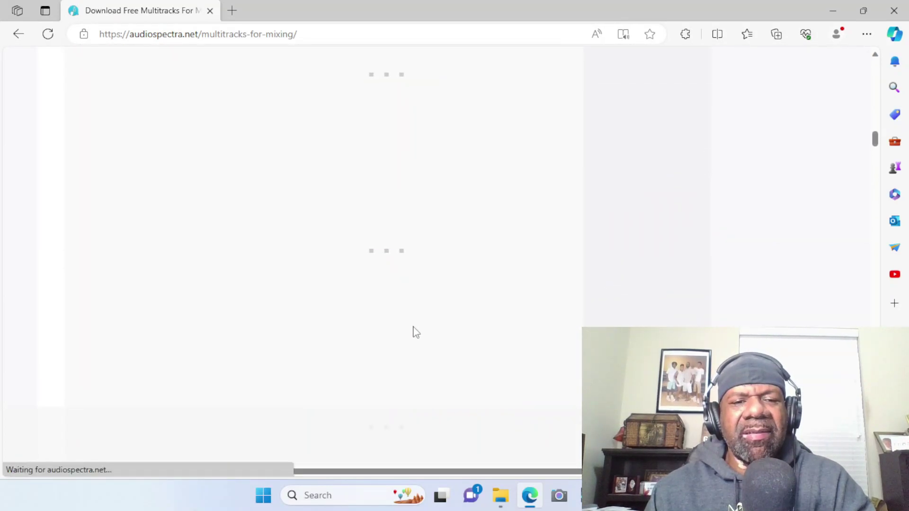
scroll(412, 326, "up", 20)
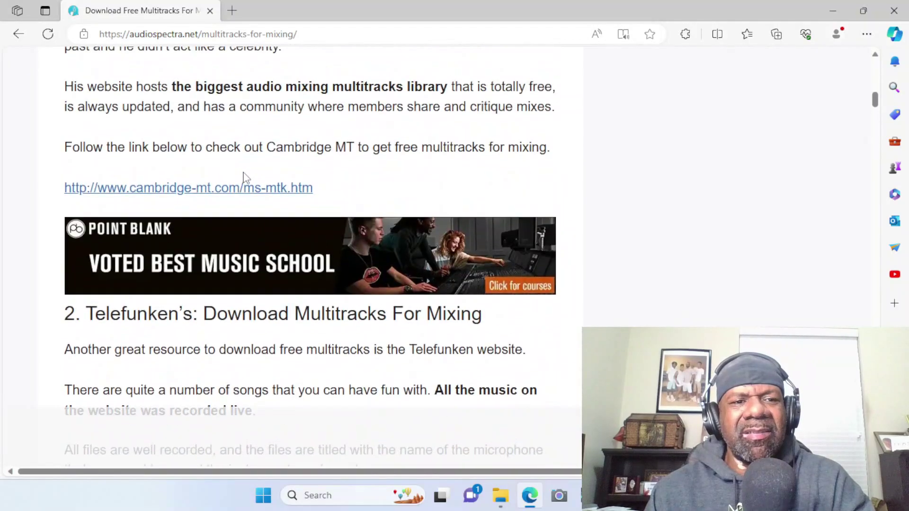
scroll(244, 178, "up", 10)
left_click(18, 33)
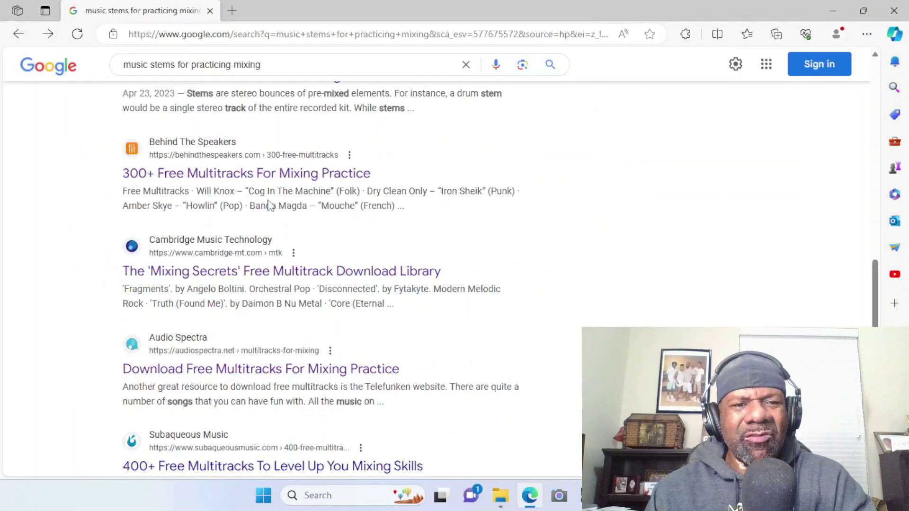
- Select and deselect the search query, then switch to the empty 'Loading Steams' song in Studio One
scroll(269, 204, "up", 3)
left_click_drag(275, 65, 106, 71)
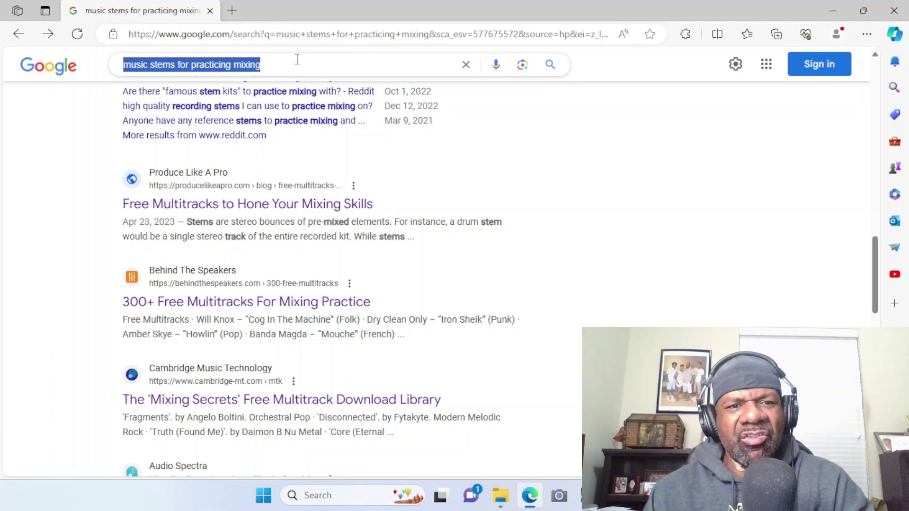
left_click(692, 223)
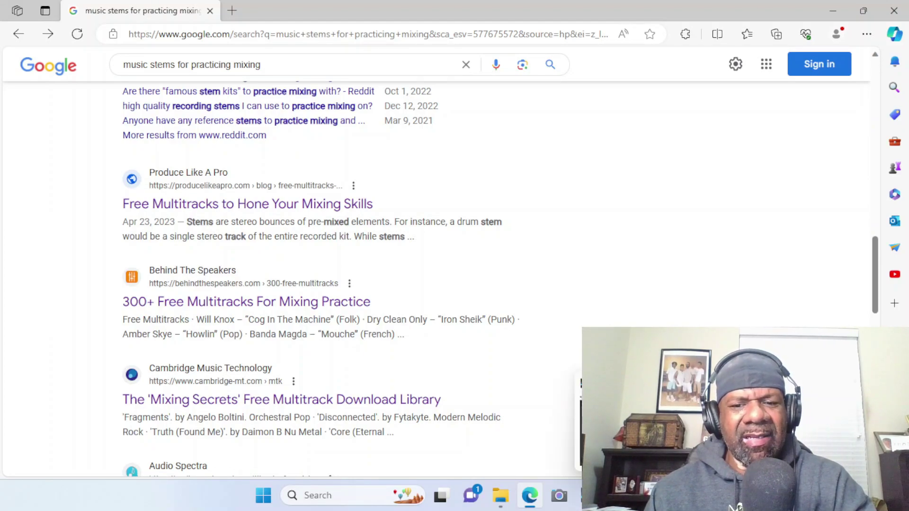
key("alt+Tab")
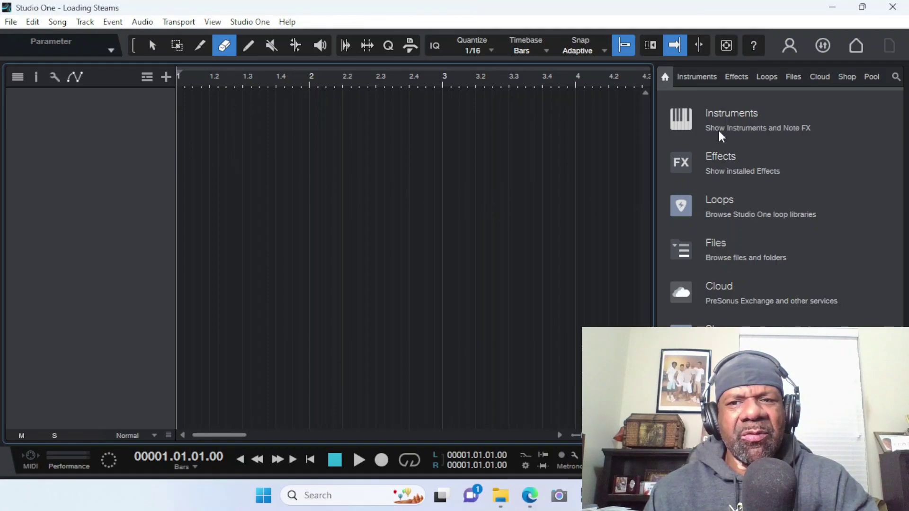
- Show the browser's Files tab with the Music folder collapsed, and open the Song menu
left_click(794, 77)
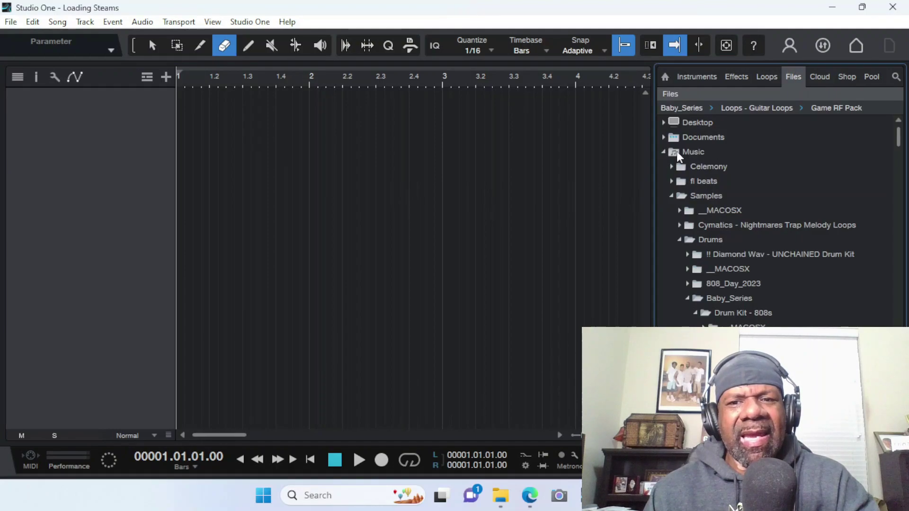
left_click(664, 152)
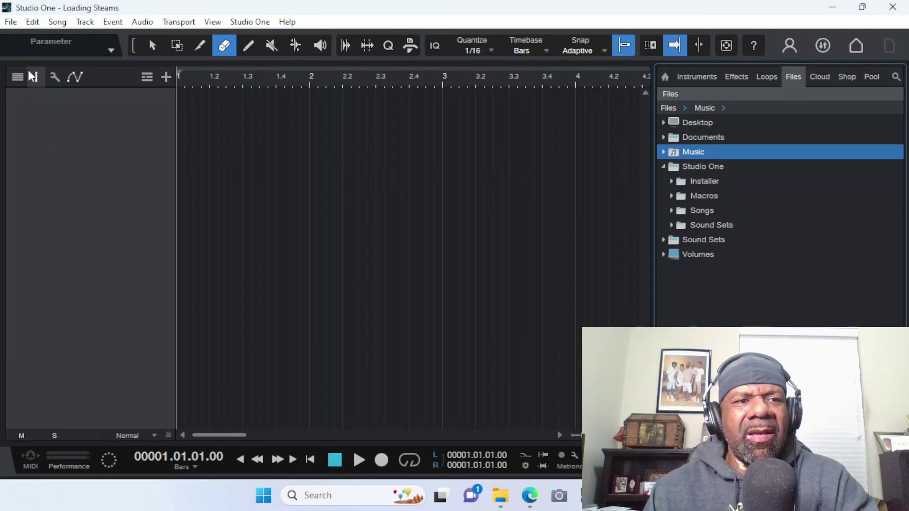
left_click(58, 23)
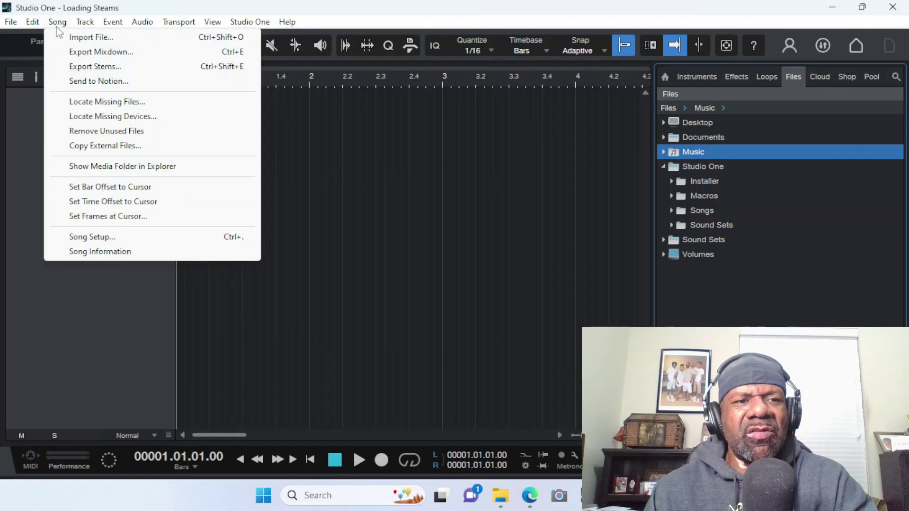
- Import all WAV stems from Downloads > AllenStone_Naturally_Full > Allen Stone_Naturally into the song
left_click(76, 38)
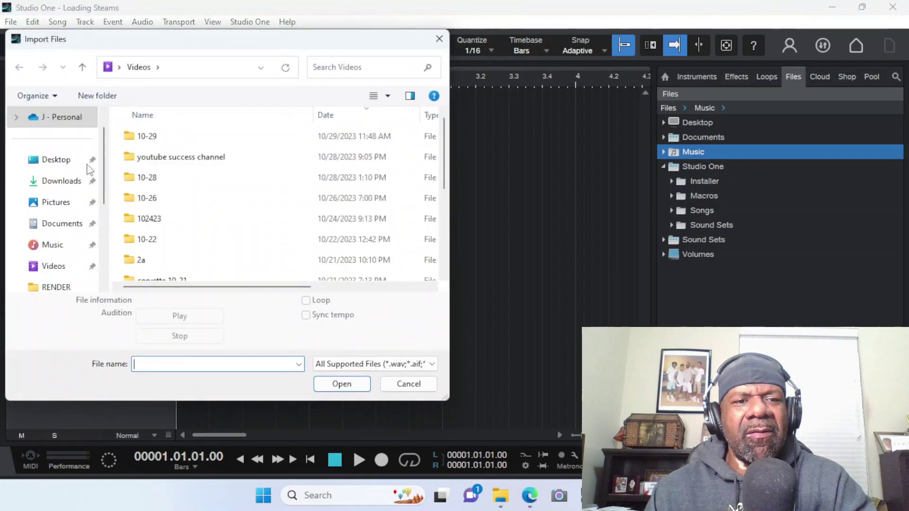
left_click(73, 184)
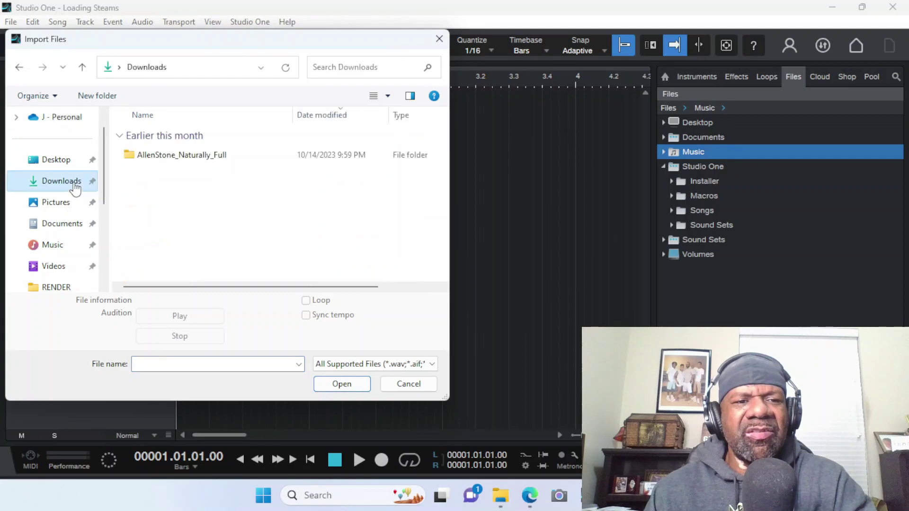
double_click(184, 155)
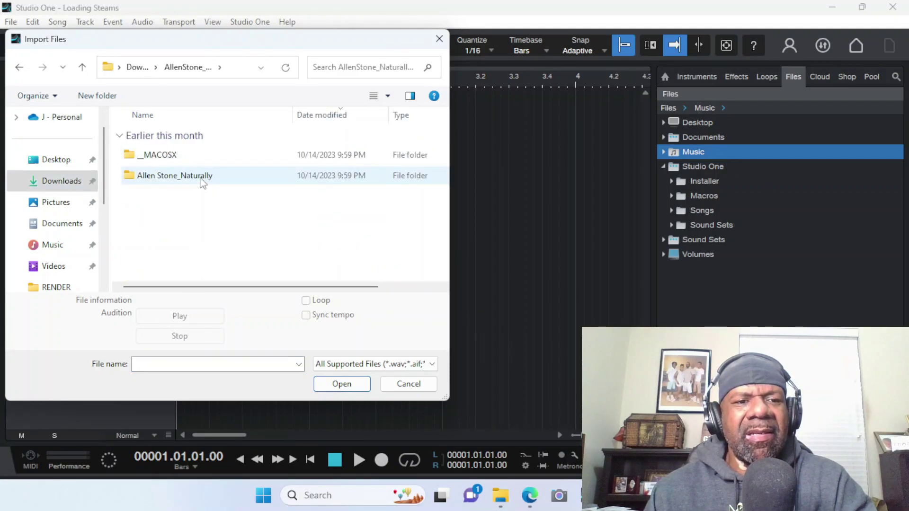
double_click(203, 180)
left_click(226, 194)
key("ctrl+a")
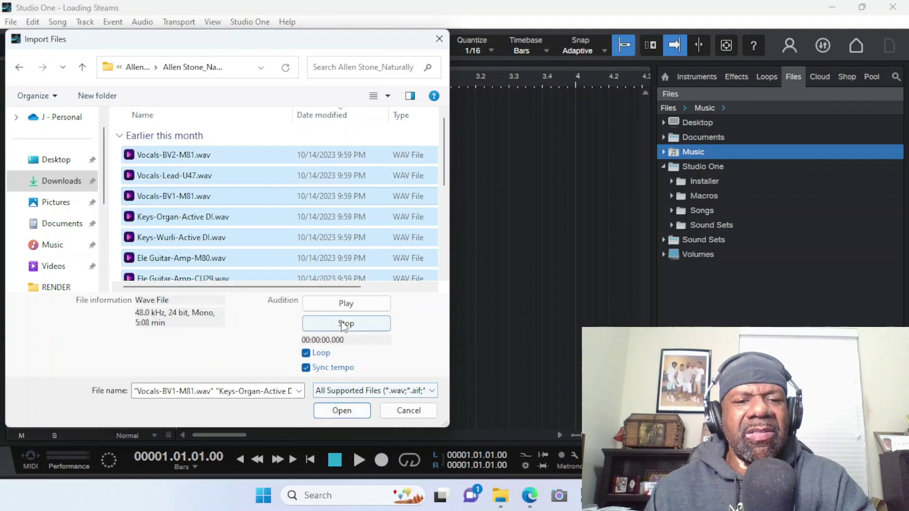
left_click(342, 410)
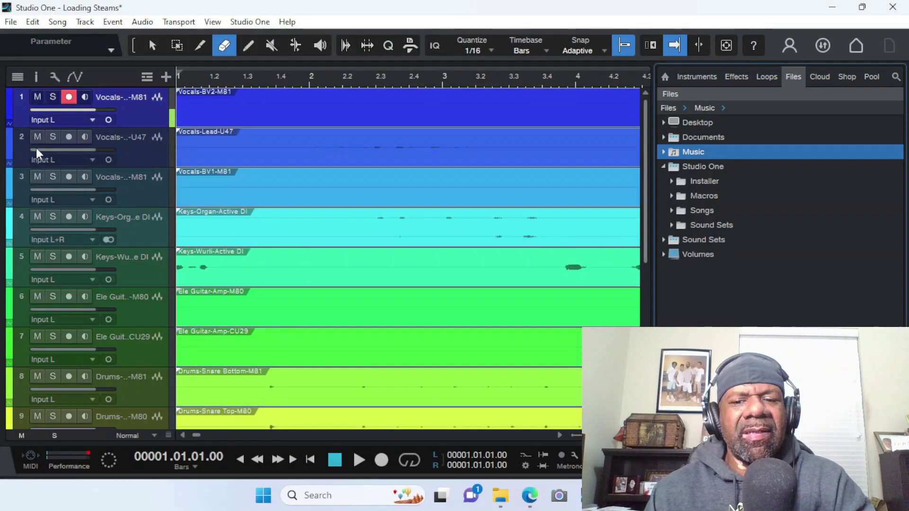
- Disarm track 1, hide the browser with F5, zoom out to the full song, and play
left_click(69, 96)
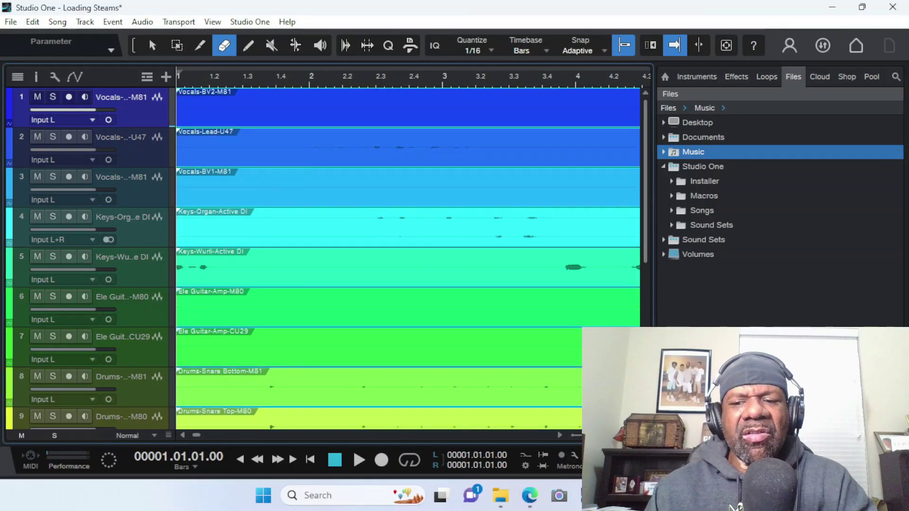
key("F5")
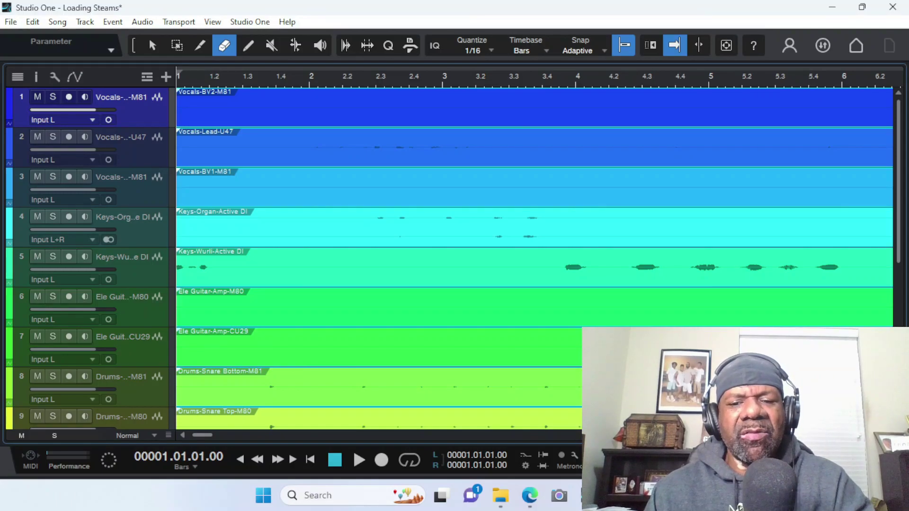
key("w")
key("w")
key("w")
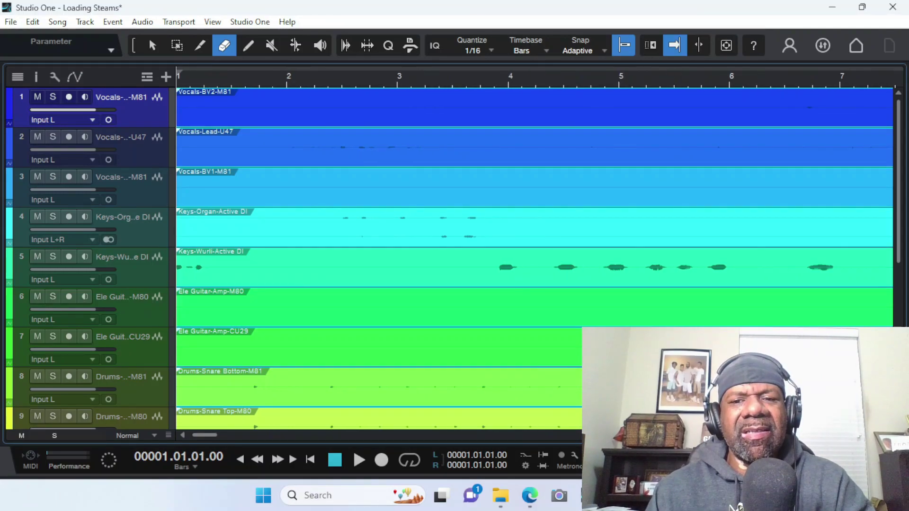
key("w")
key("w")
key("w")
key("w")
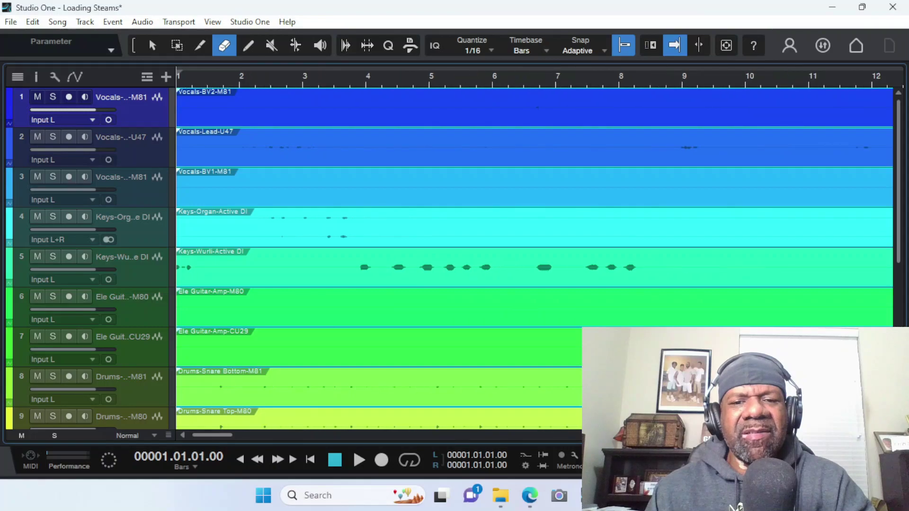
key("w")
key("w")
key("w")
key("w")
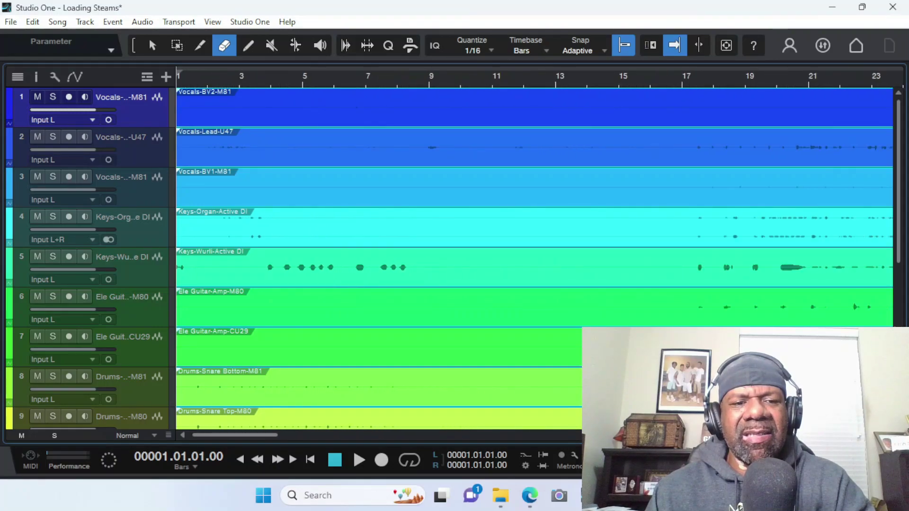
key("w")
key("w")
key("w")
key("w")
key("w")
key("w")
key("w")
key("w")
key("w")
key("w")
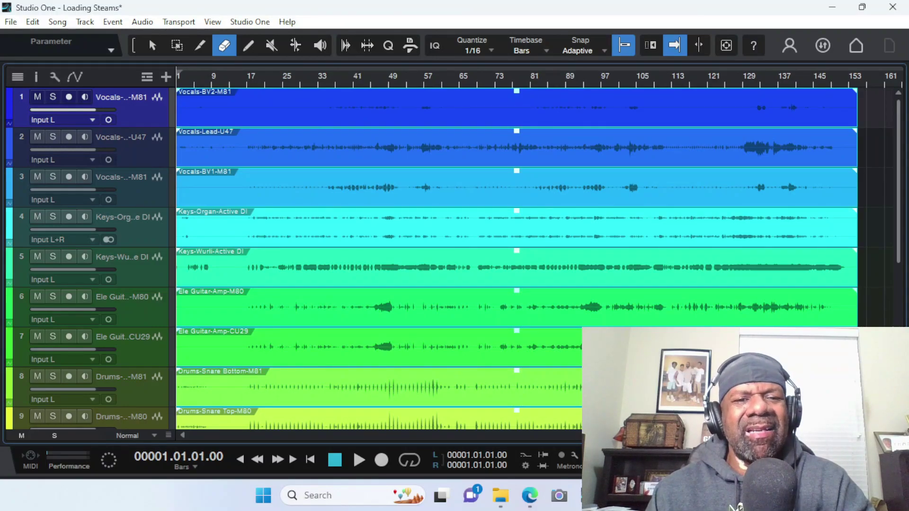
scroll(517, 258, "down", 6)
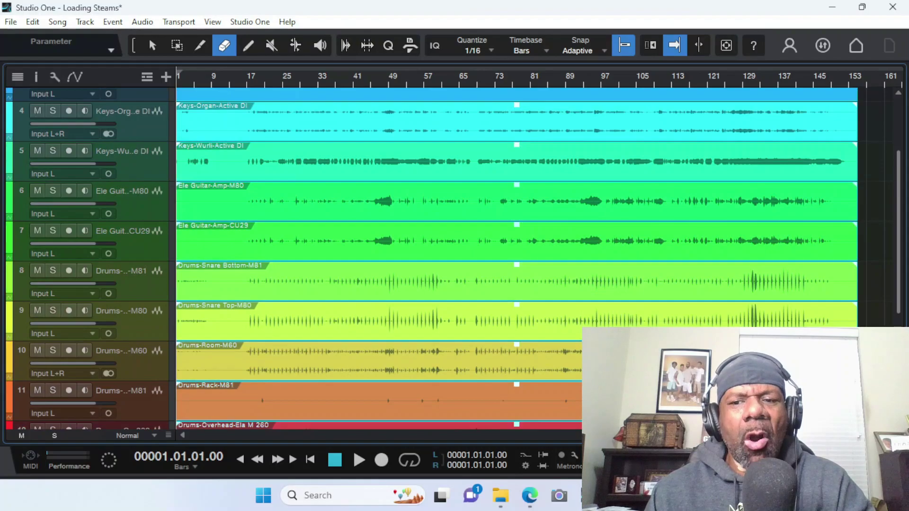
scroll(516, 258, "down", 3)
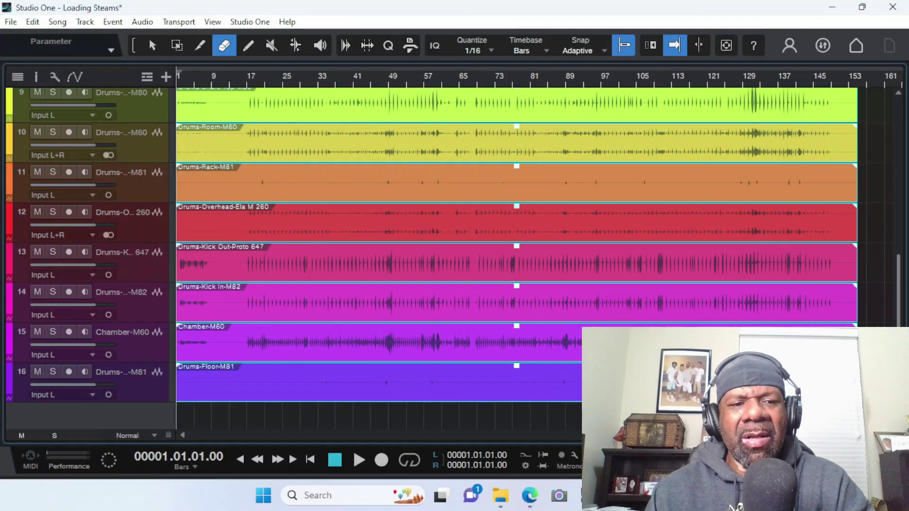
key("space")
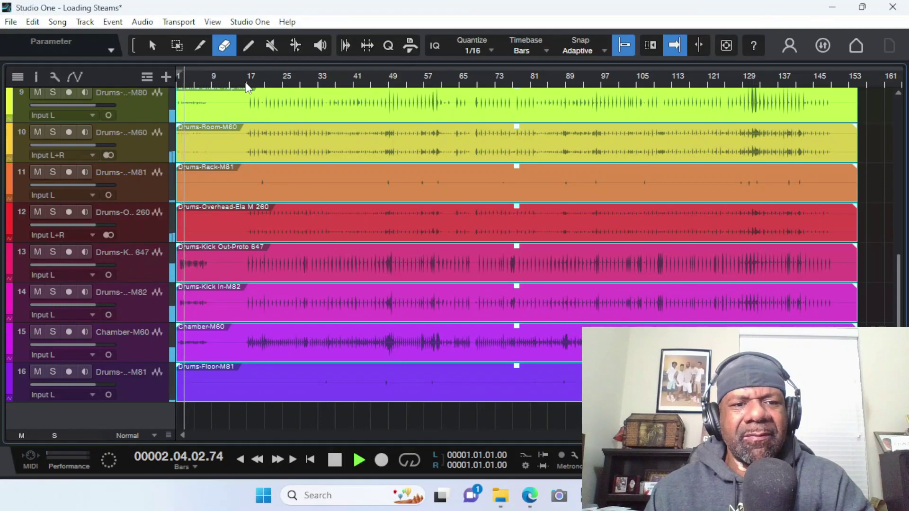
- Audition the stems from bar 17, then stop playback with the playhead at bar 74
key("space")
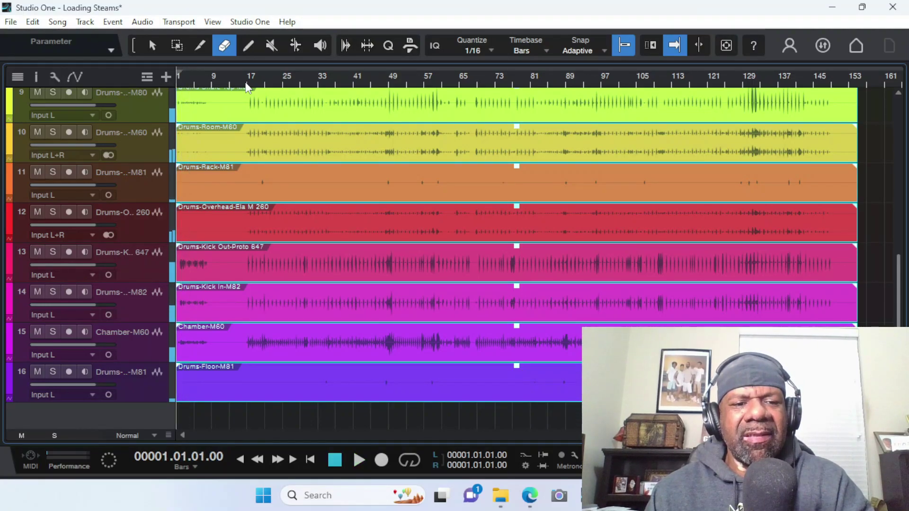
left_click(246, 83)
key("space")
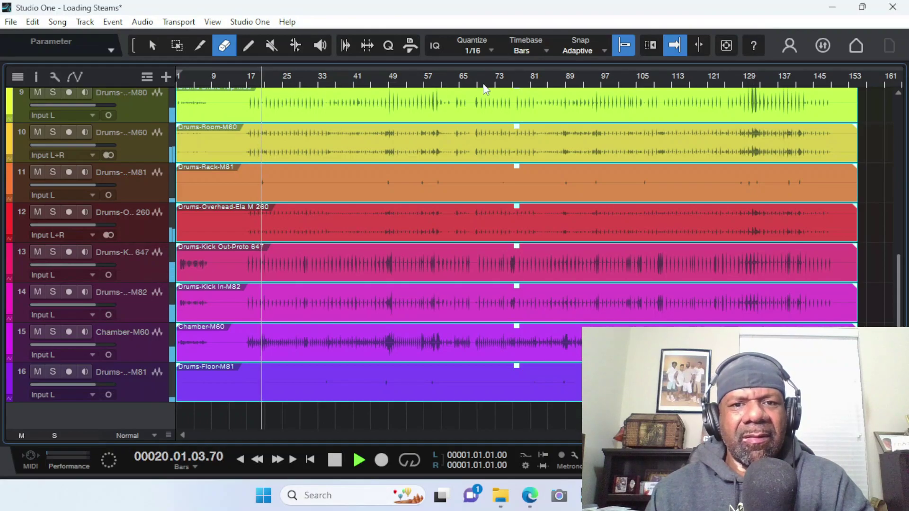
left_click(499, 82)
key("space")
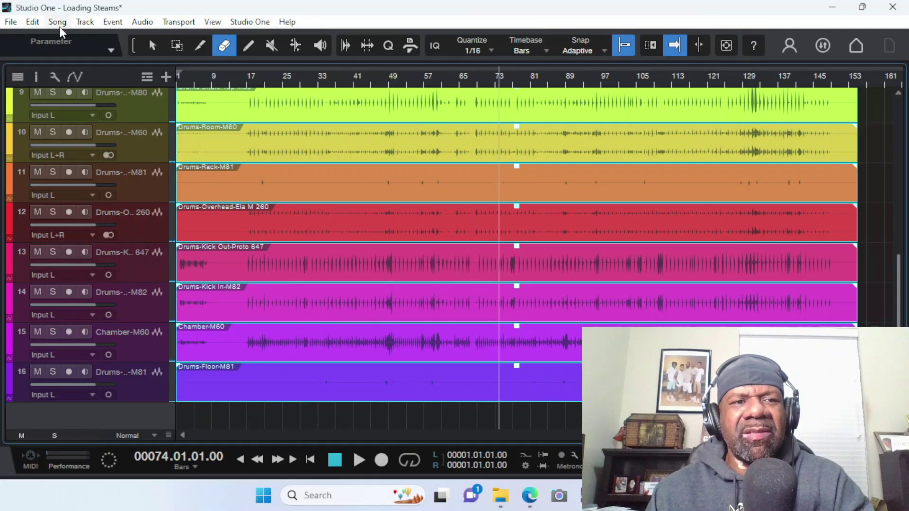
- Open and dismiss the File menu twice, open Help, then switch to Edge's Google results
left_click(11, 22)
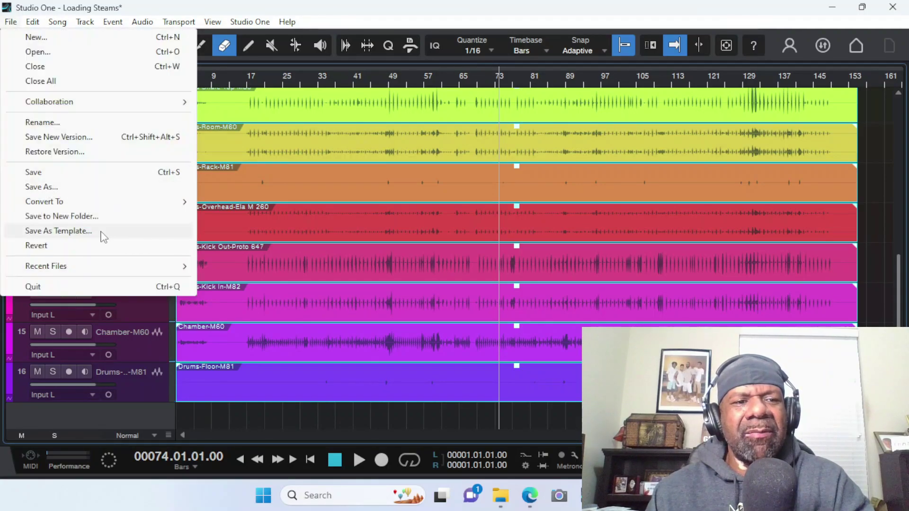
left_click(600, 23)
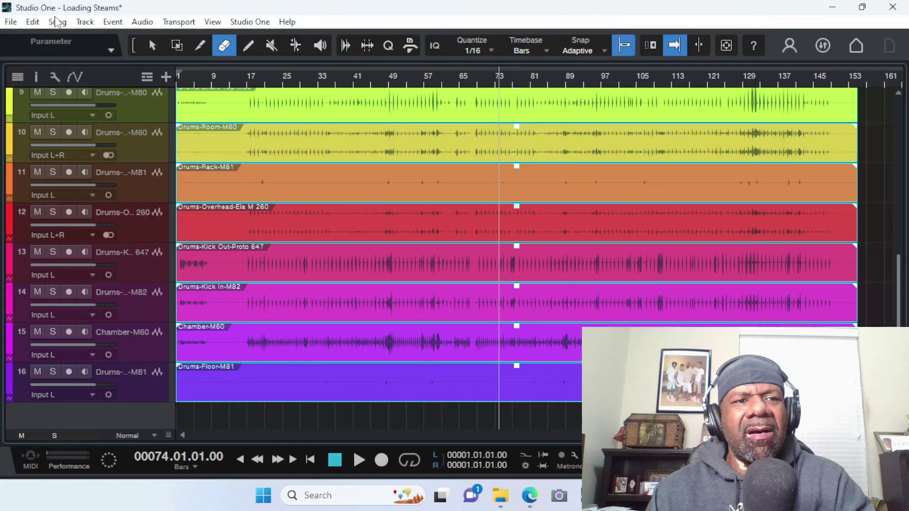
left_click(11, 21)
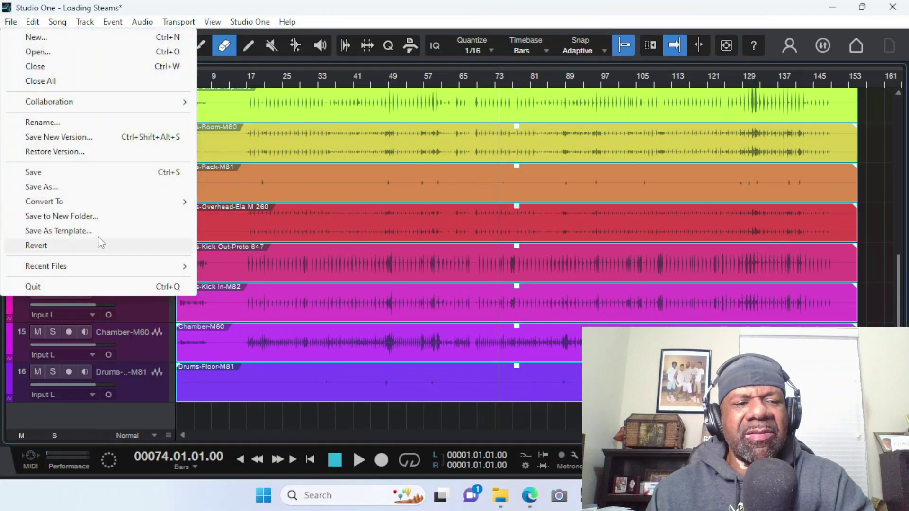
left_click(396, 19)
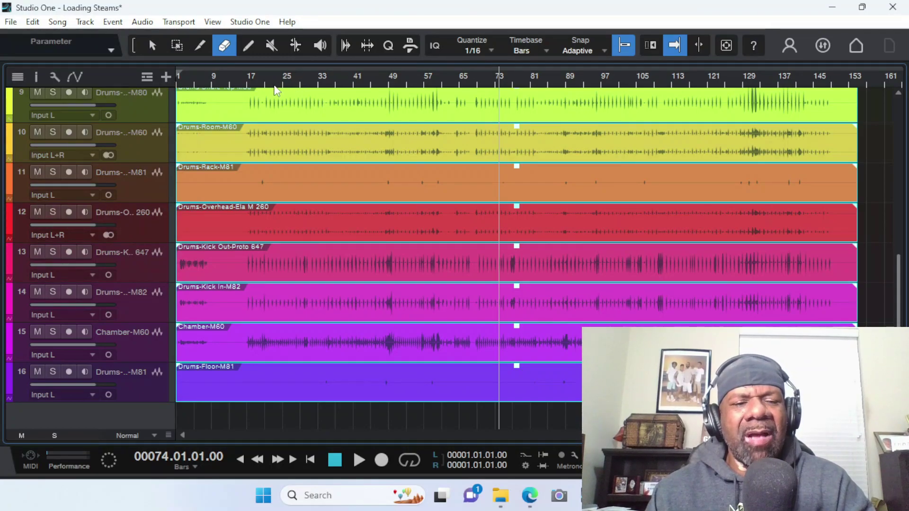
left_click(287, 22)
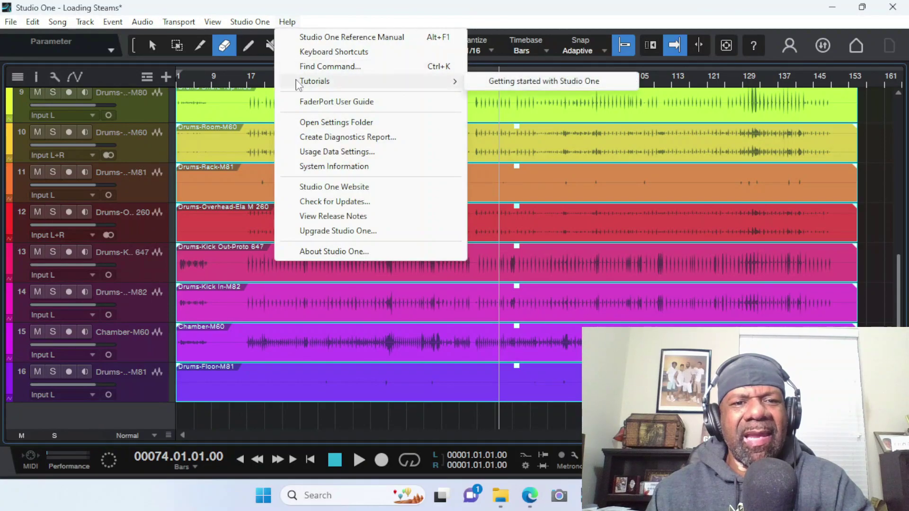
left_click(528, 496)
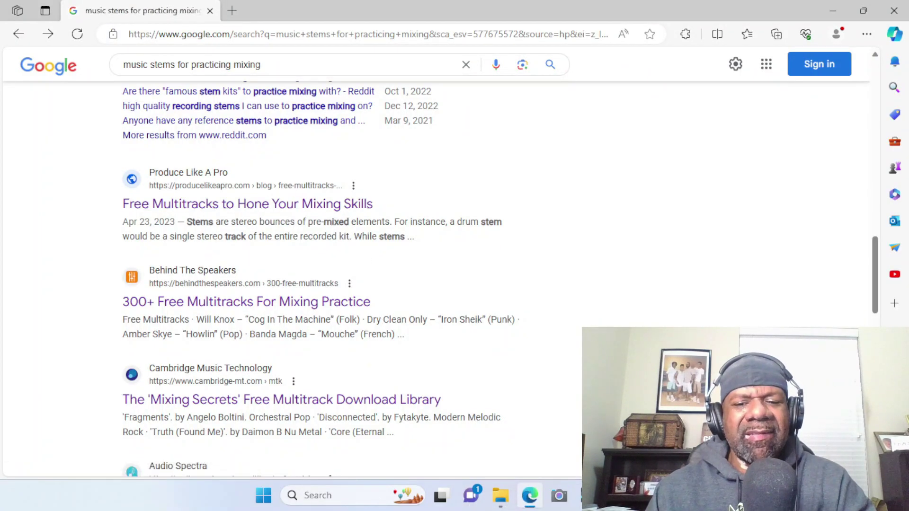
- Return to the Studio One song and switch from the eraser to the Arrow tool
key("alt+Tab")
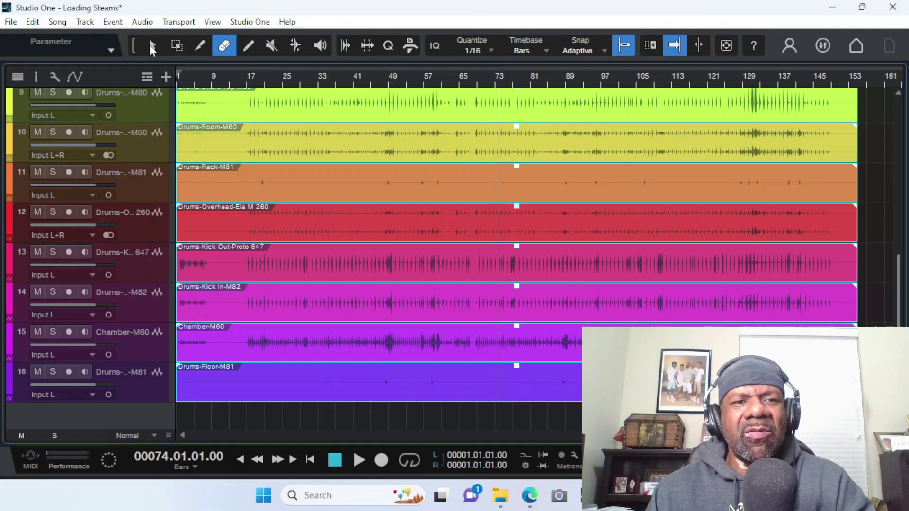
left_click(152, 46)
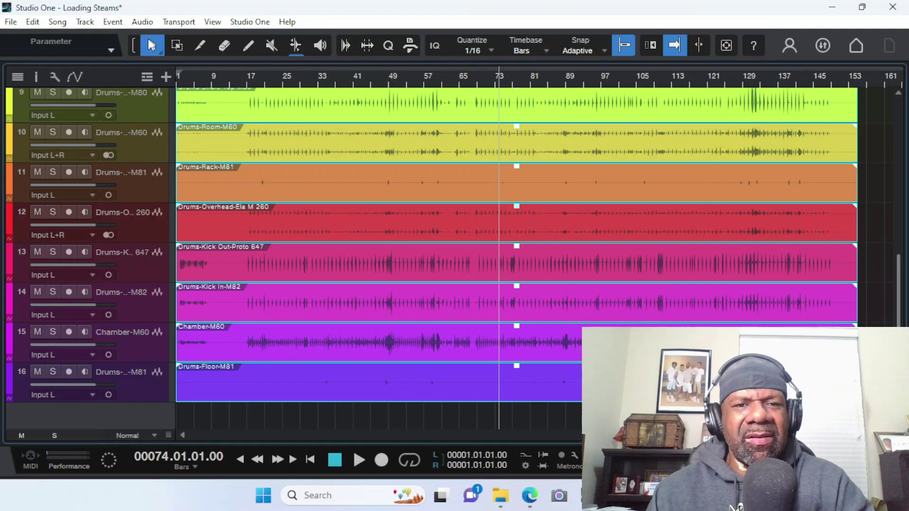